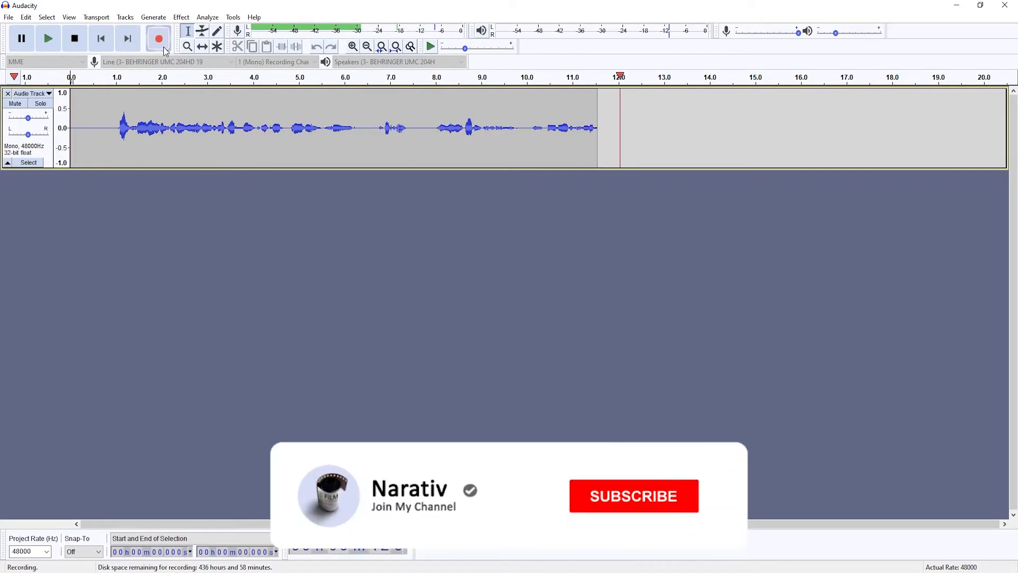
Stop the voice recording and show its enlarged track in Multi-view, with waveform and spectrogram together.
key(space)
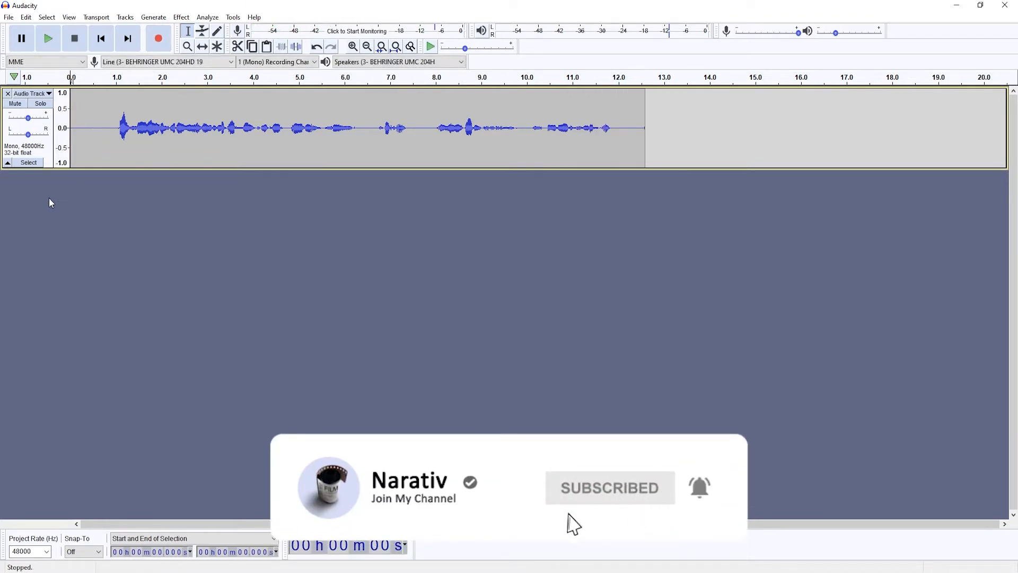
drag(50, 169, 51, 260)
click(32, 93)
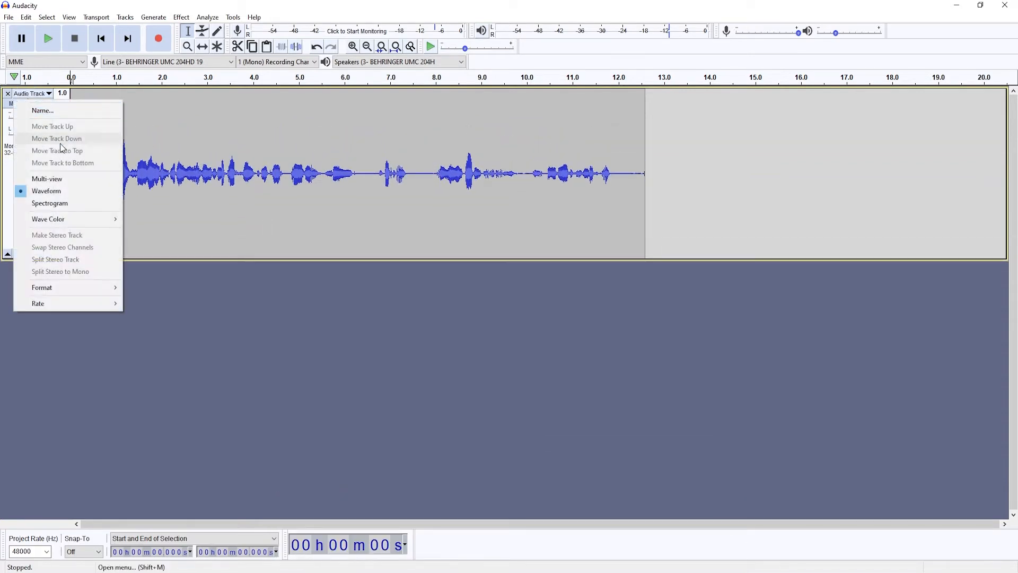
click(53, 180)
Copy the whole recording onto a second track below the original and make that copy slightly taller.
double_click(242, 133)
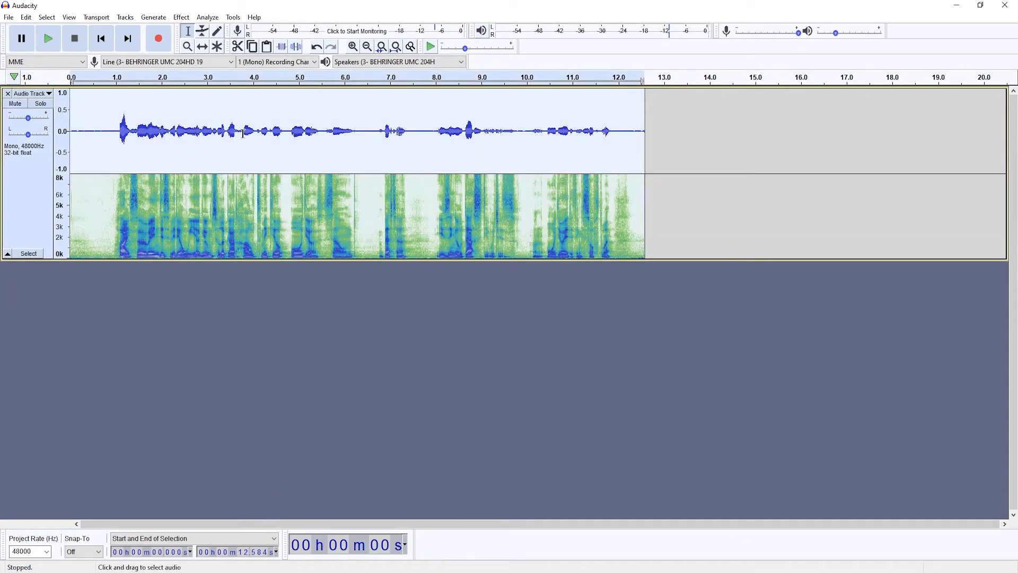
click(229, 357)
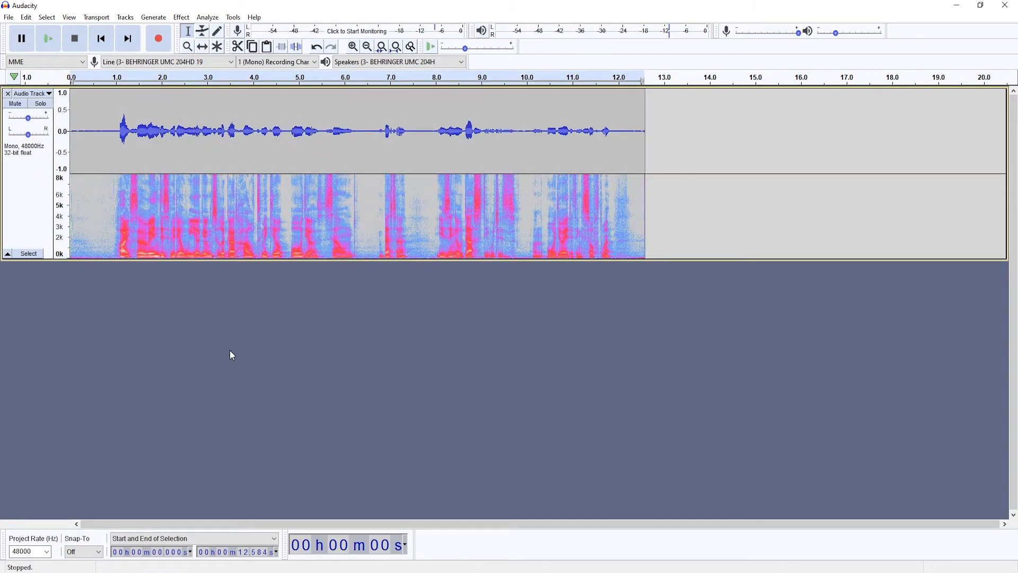
key(ctrl+v)
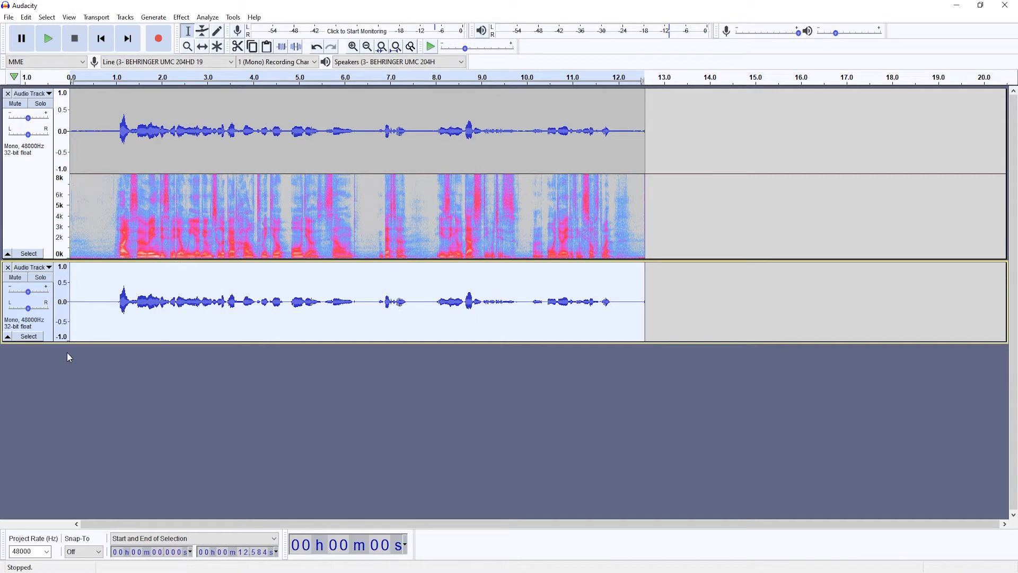
drag(64, 343, 63, 361)
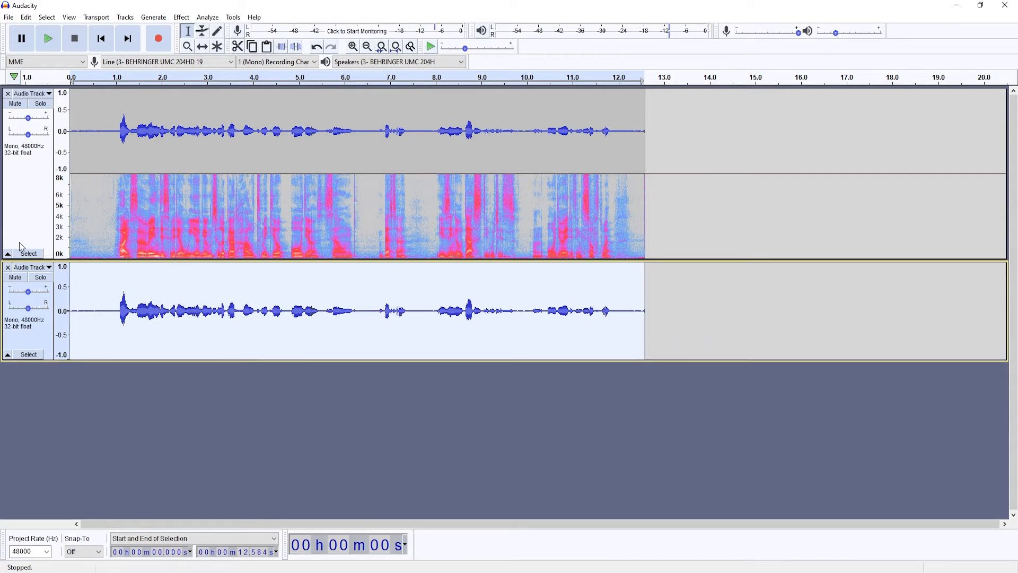
Amplify the entire copied track to a new peak amplitude of 0.0 dB.
click(139, 136)
double_click(114, 304)
key(a)
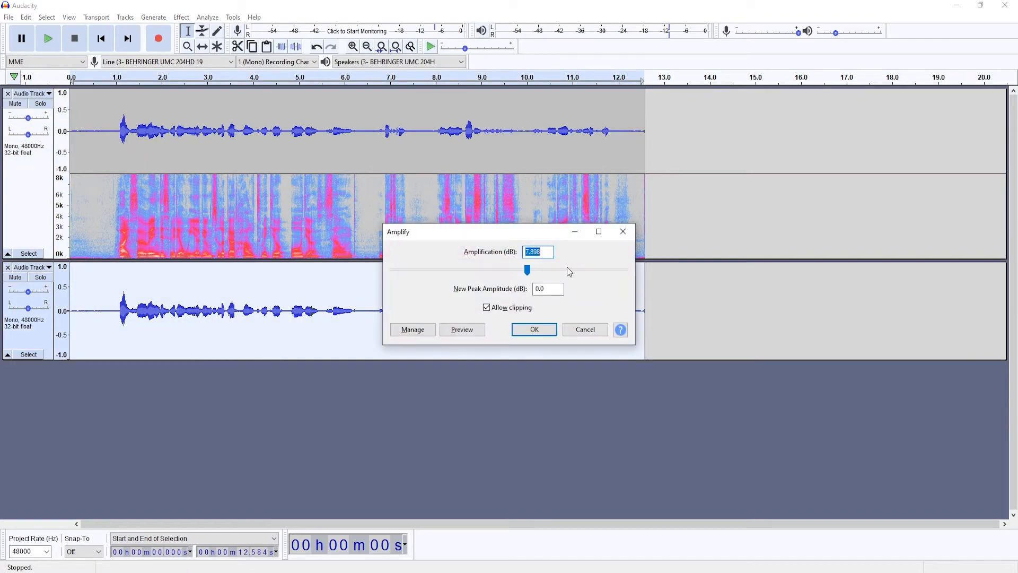
click(530, 329)
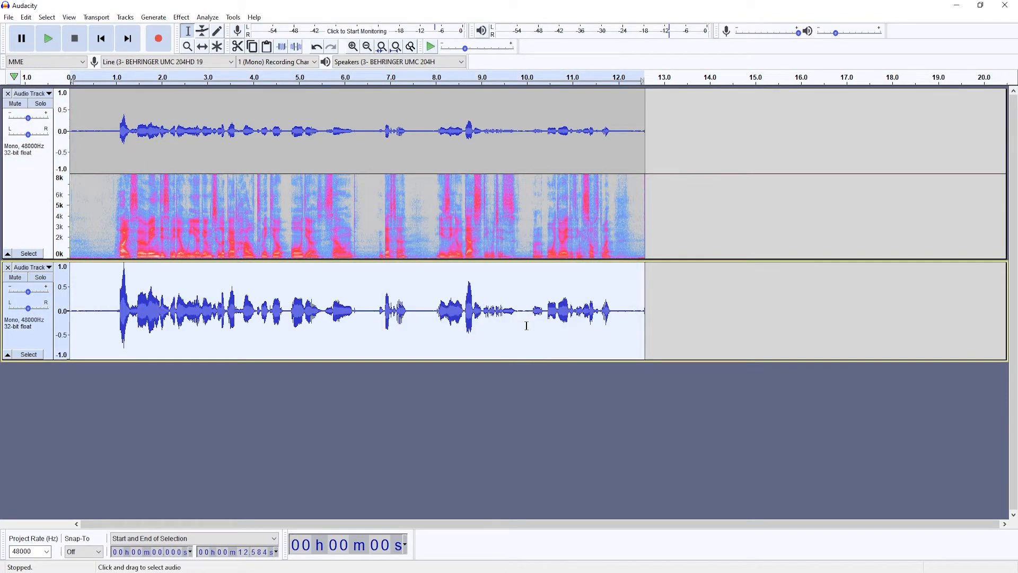
click(463, 400)
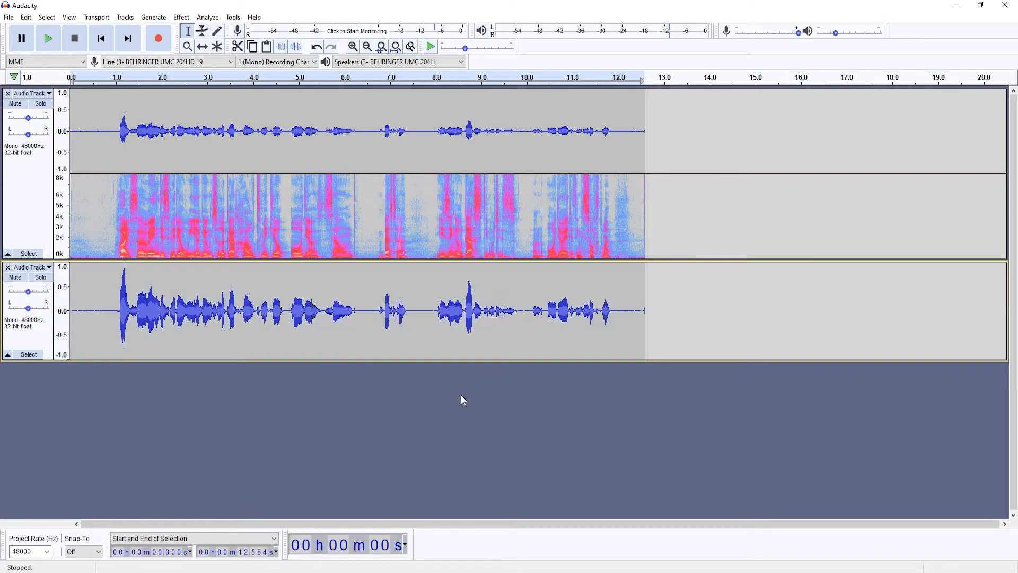
click(108, 131)
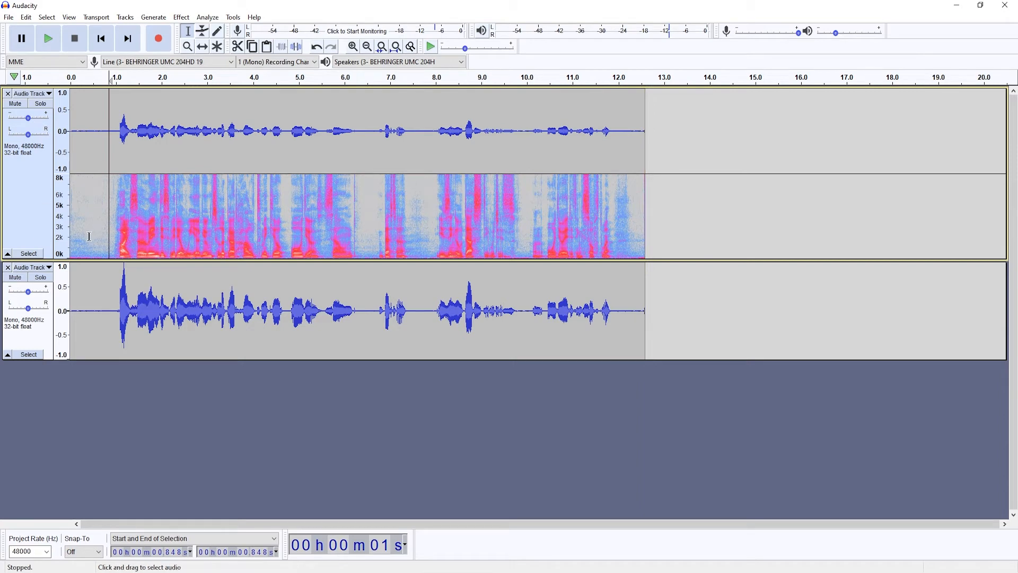
drag(90, 234, 74, 242)
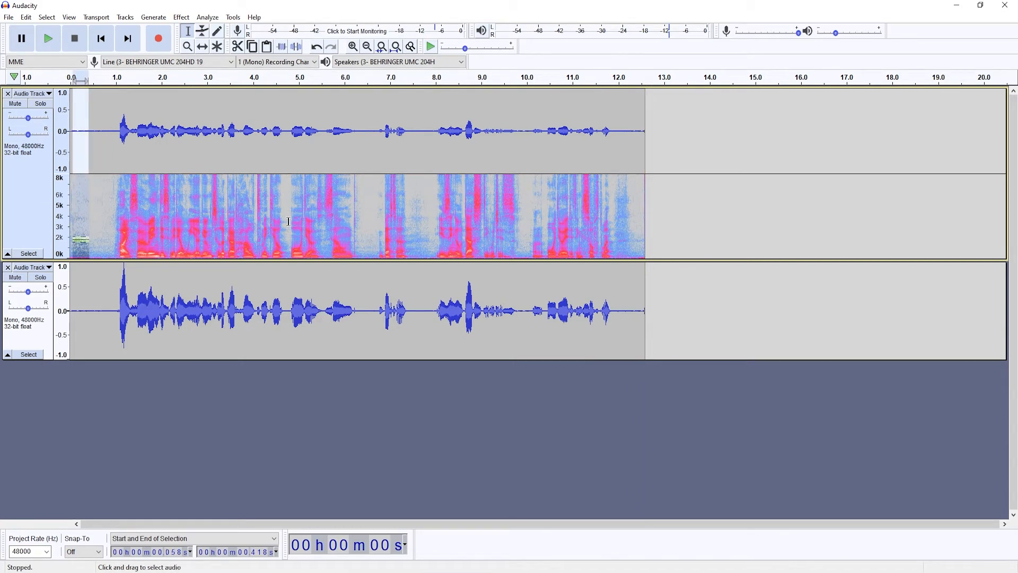
click(119, 203)
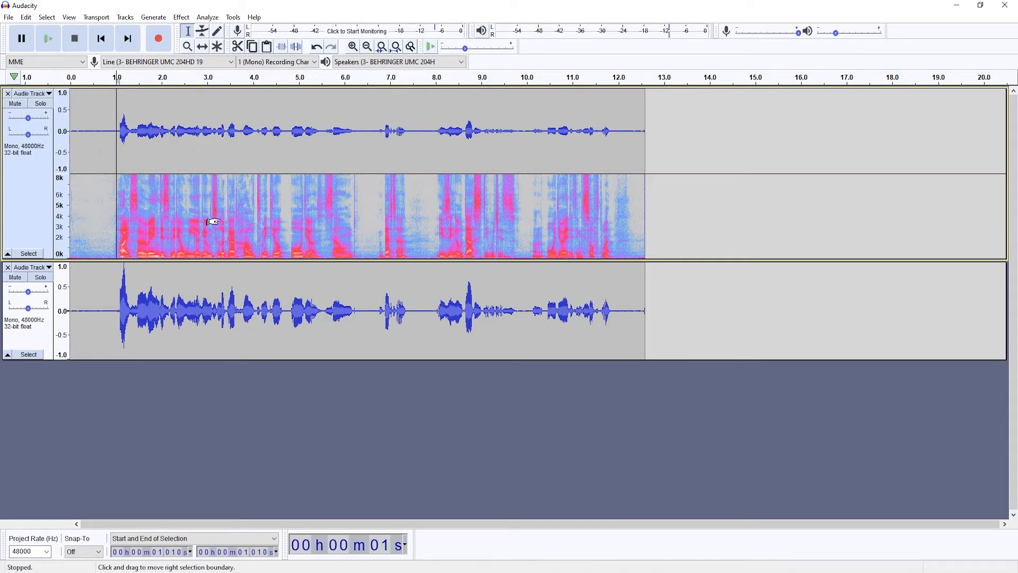
Apply Click Removal to the entire original track, keeping the preset threshold and a max spike width of 27.
key(ctrl+a)
double_click(140, 127)
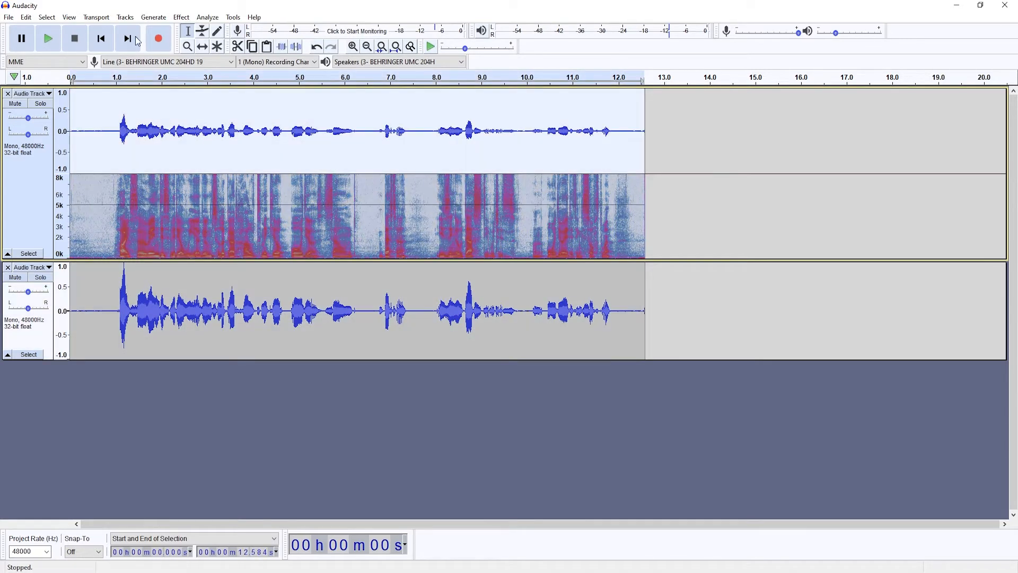
click(181, 18)
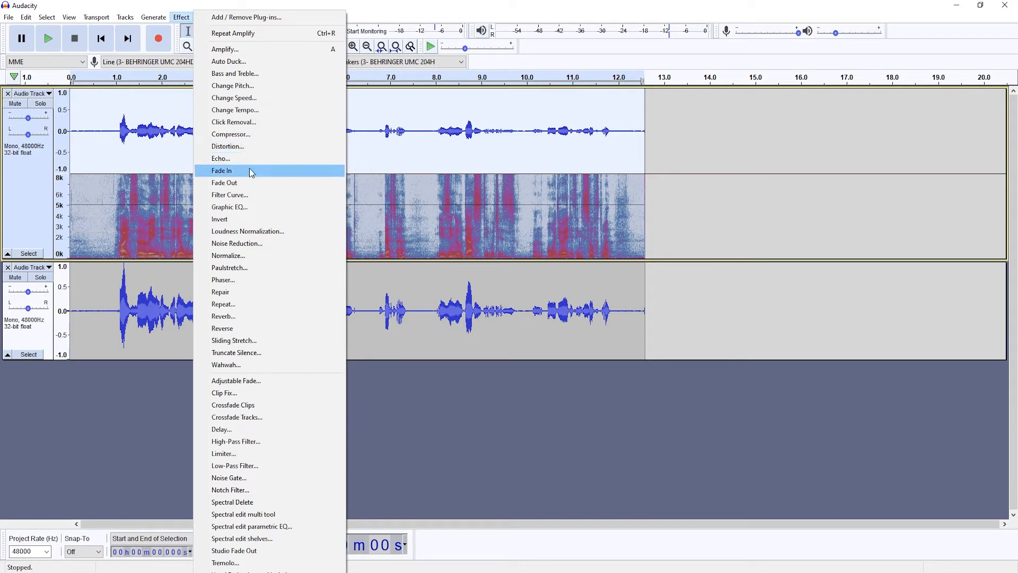
click(230, 123)
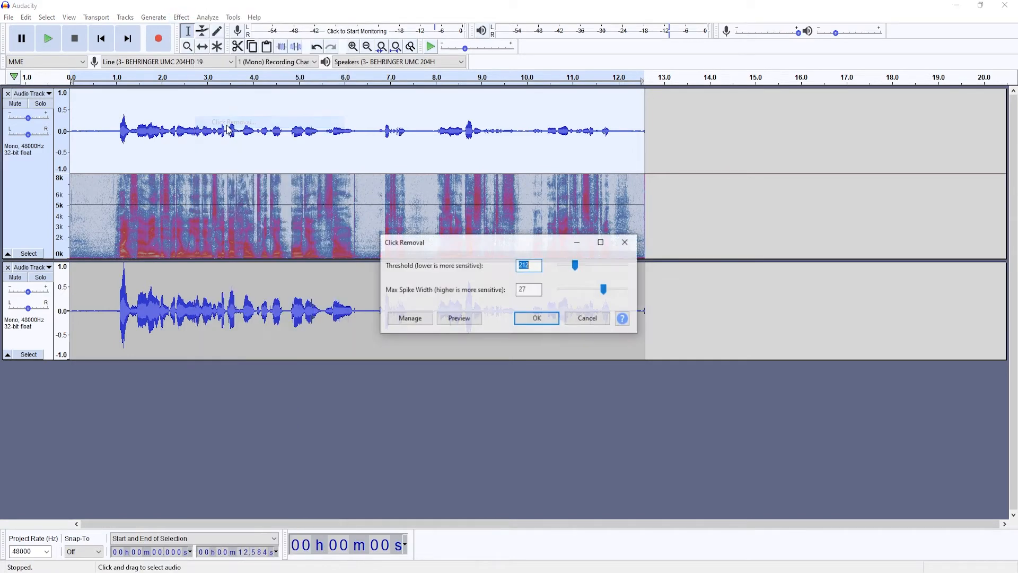
click(536, 319)
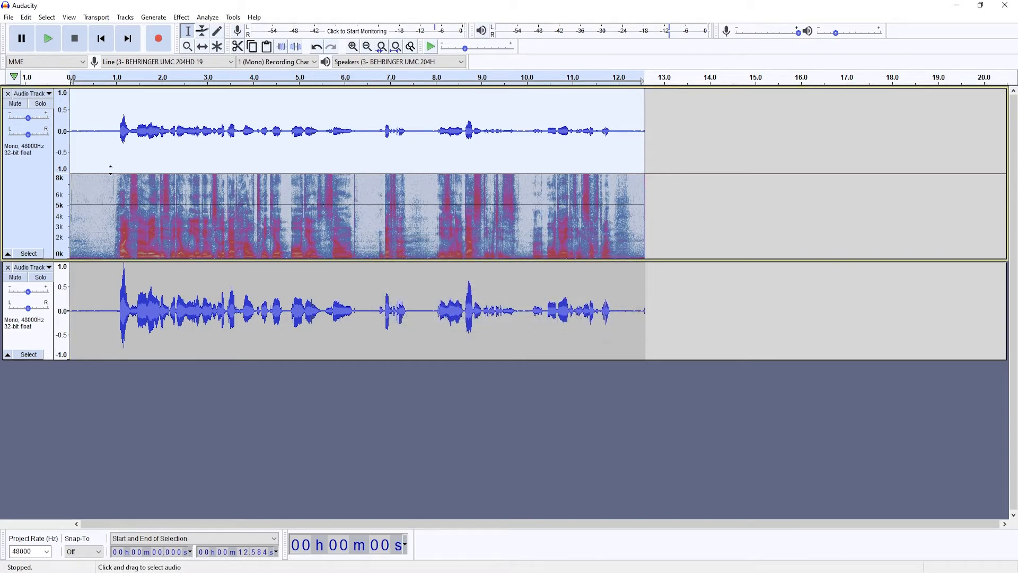
click(102, 159)
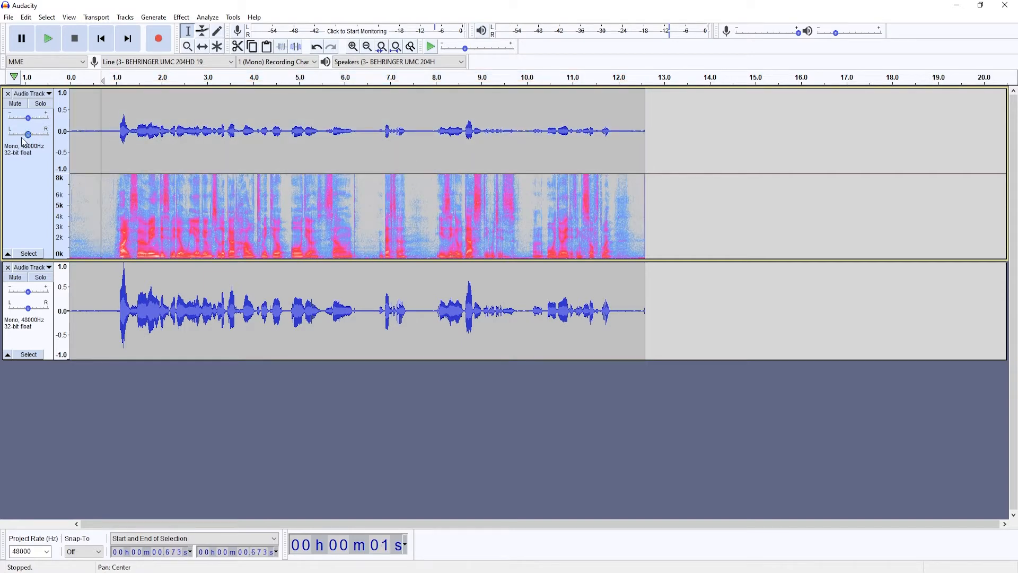
drag(110, 141, 51, 148)
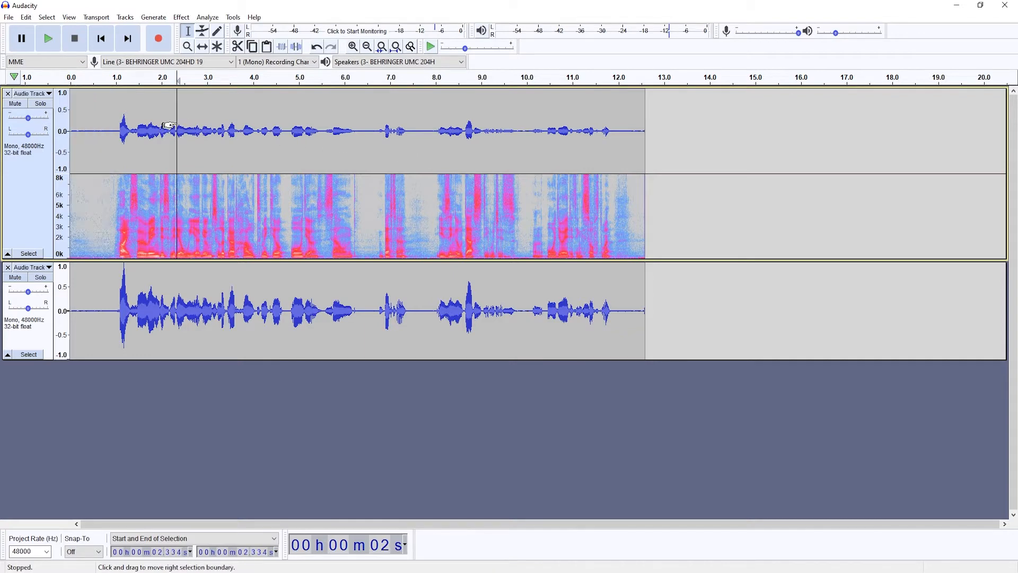
double_click(179, 113)
click(179, 118)
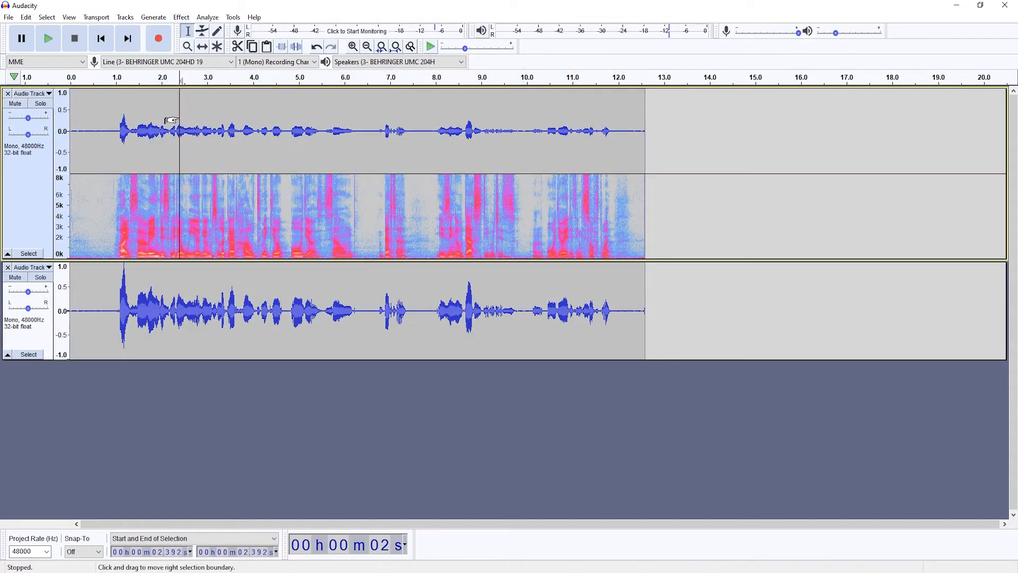
Apply a Noise Gate to the entire original track with the Gate function, -25 dB level reduction and a -42.40 dB gate threshold.
double_click(166, 123)
click(181, 17)
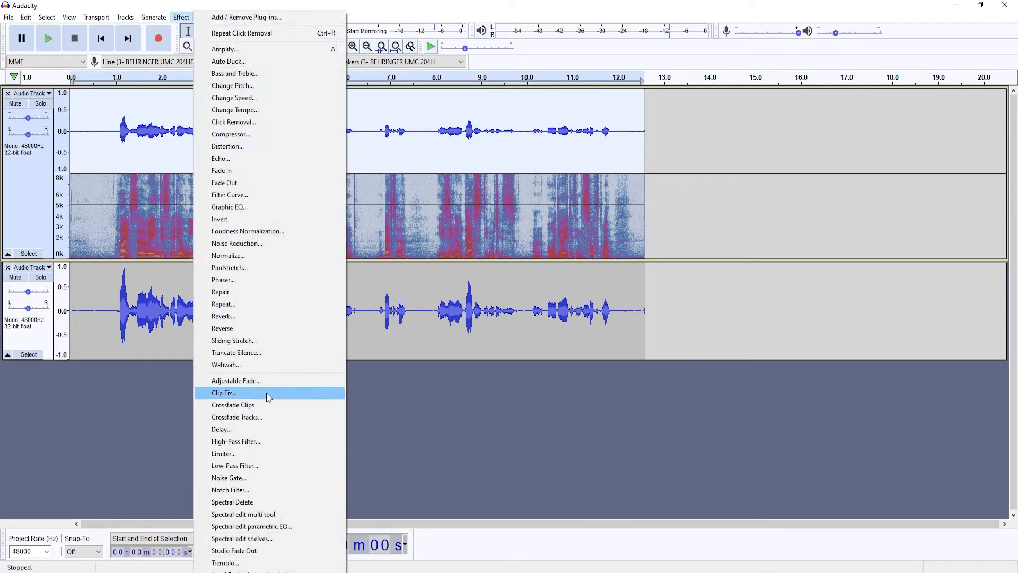
click(242, 478)
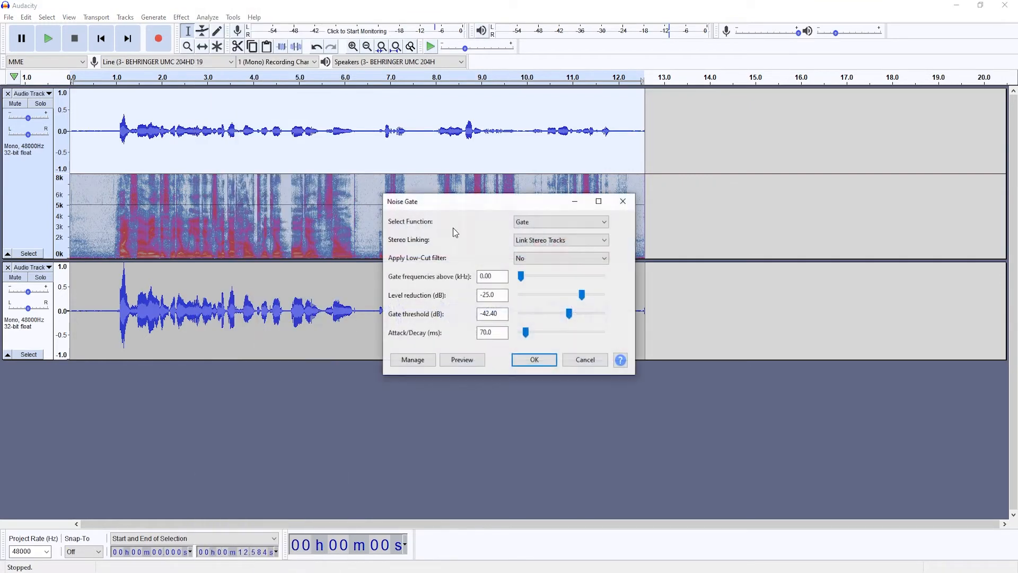
drag(507, 208, 374, 200)
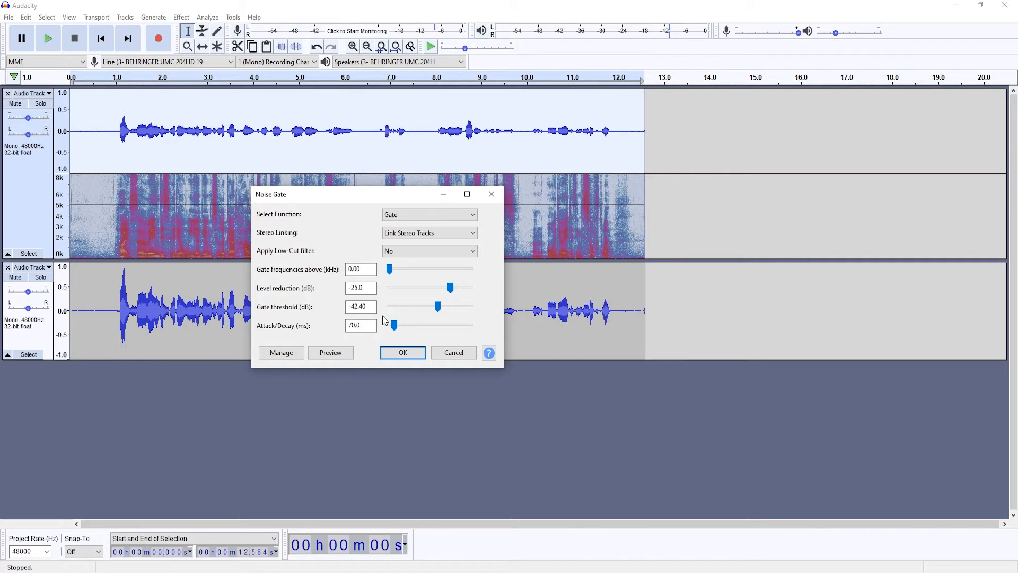
drag(327, 194, 349, 250)
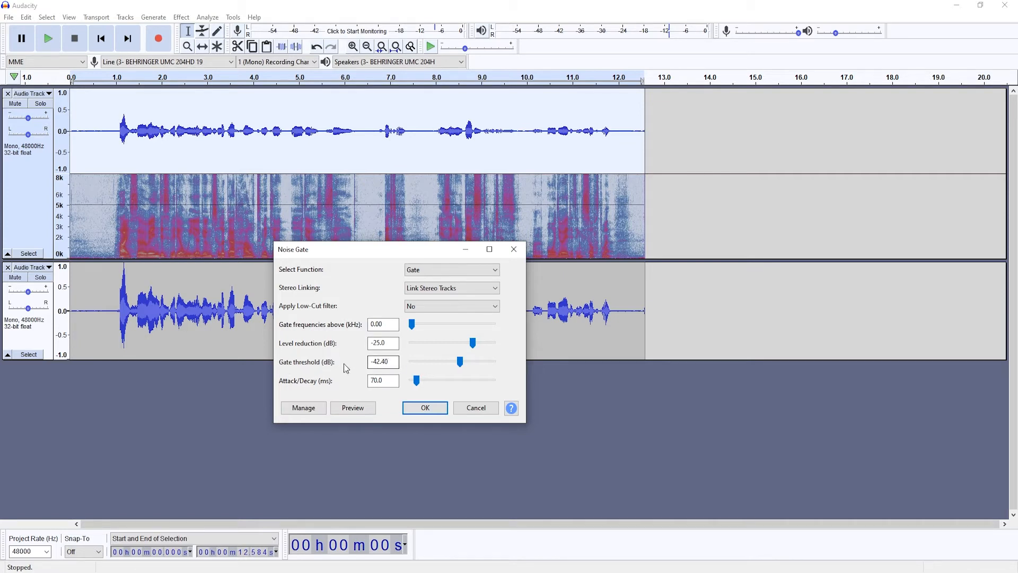
drag(386, 346, 367, 344)
click(386, 345)
drag(420, 381, 421, 380)
click(417, 408)
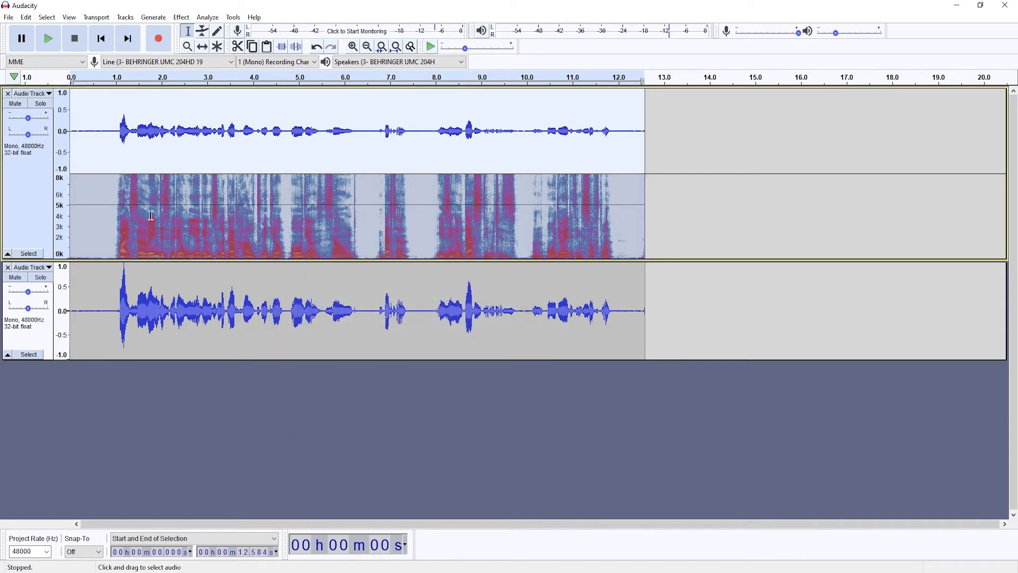
click(115, 209)
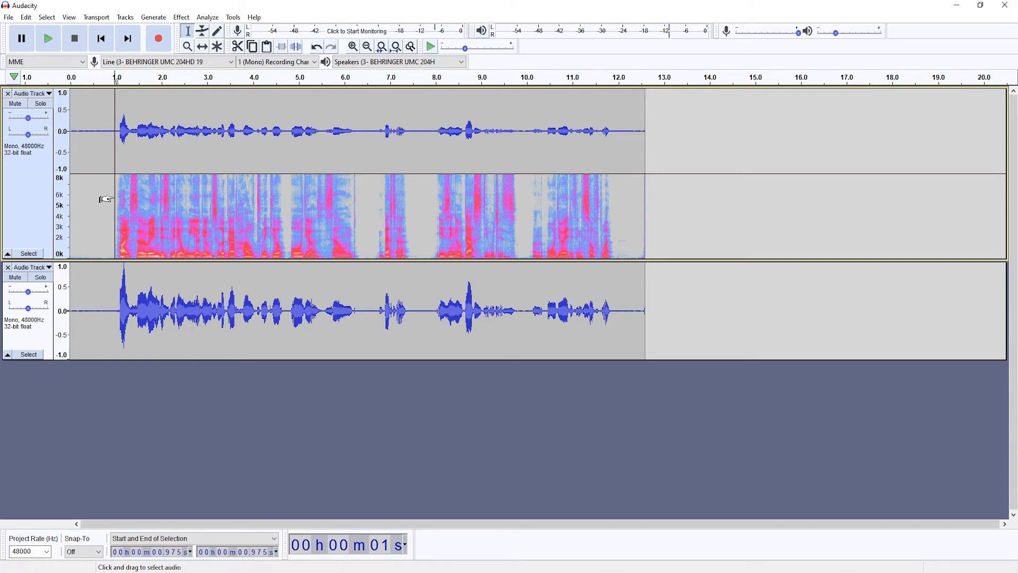
click(113, 215)
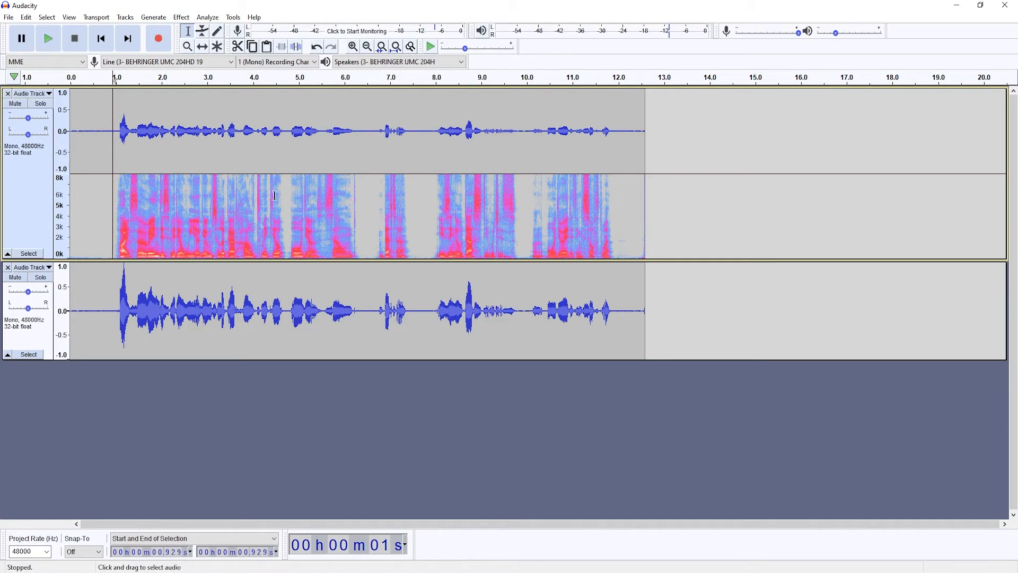
Compress the entire original track with a -10 dB threshold, -40 dB noise floor, 3:1 ratio and make-up gain for 0 dB.
double_click(245, 194)
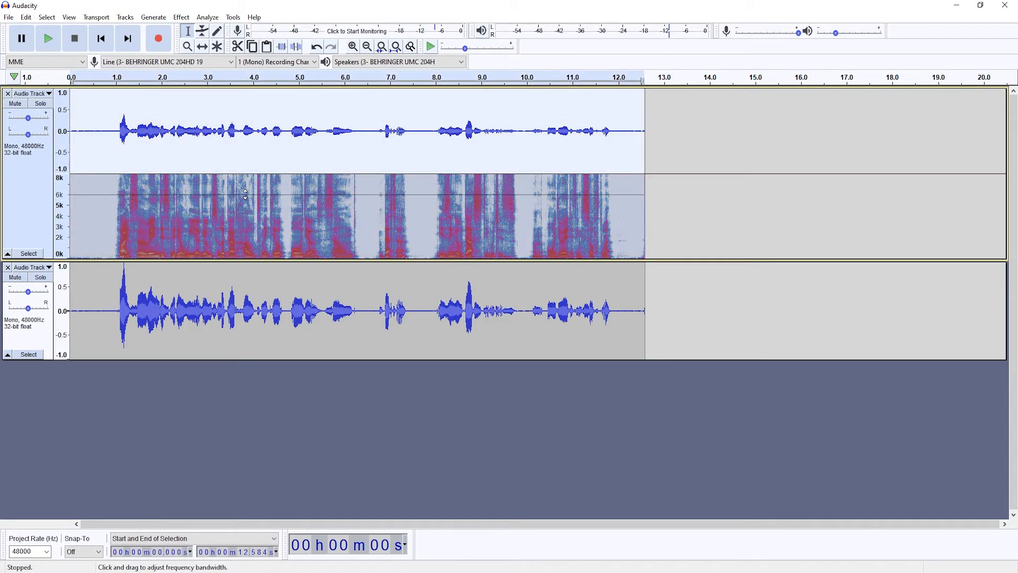
click(181, 17)
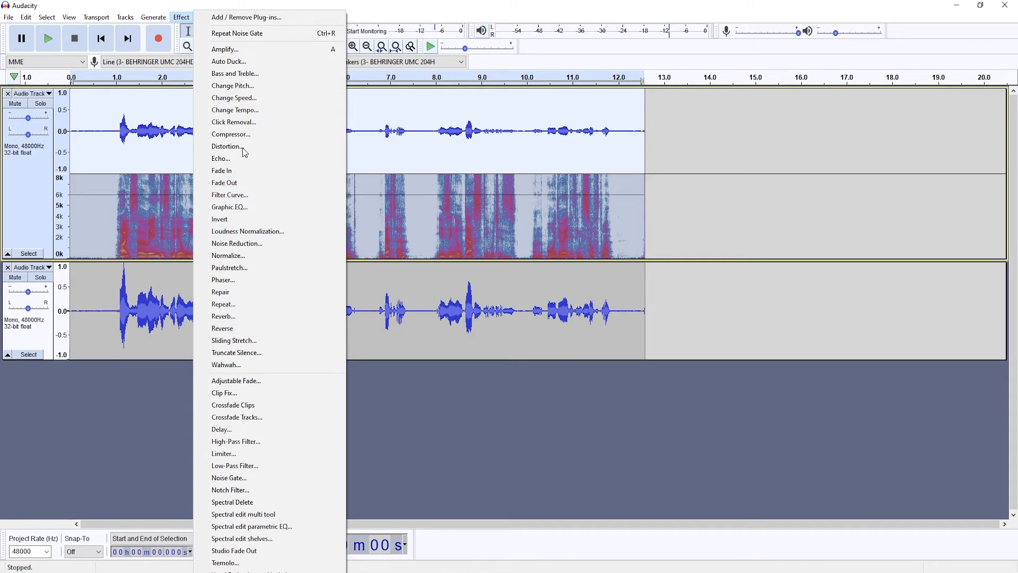
click(242, 134)
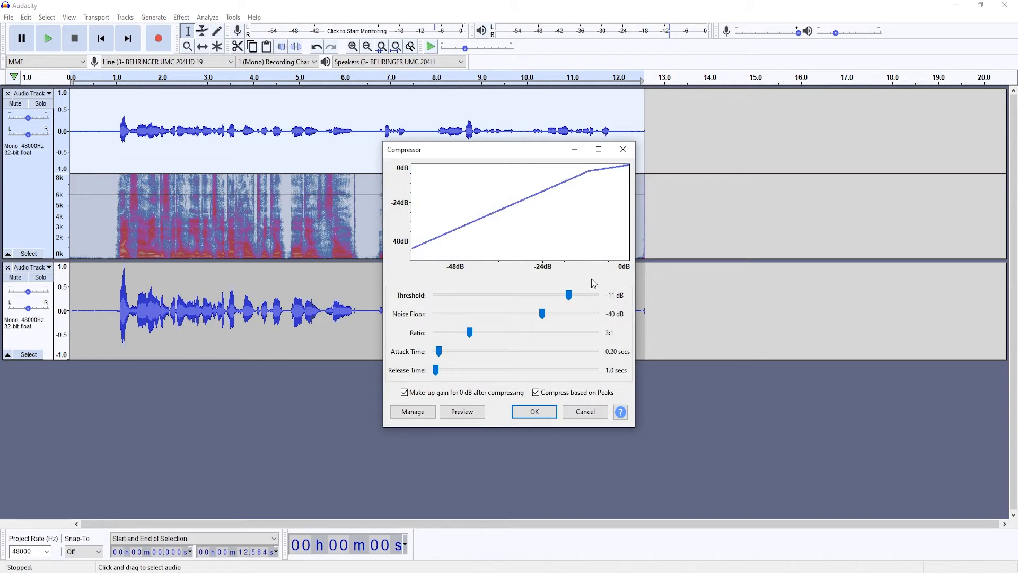
drag(478, 155, 285, 230)
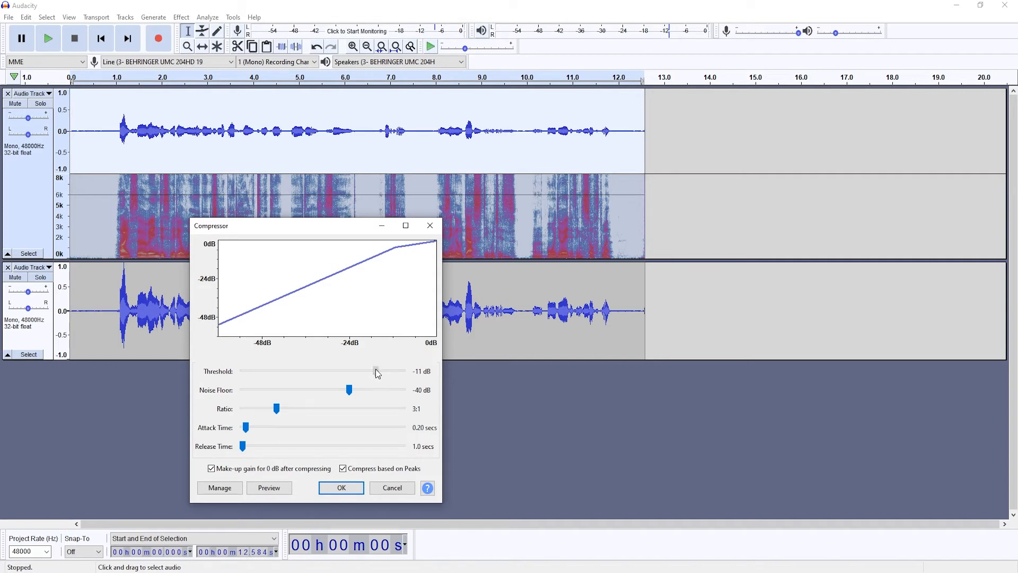
drag(377, 370, 379, 372)
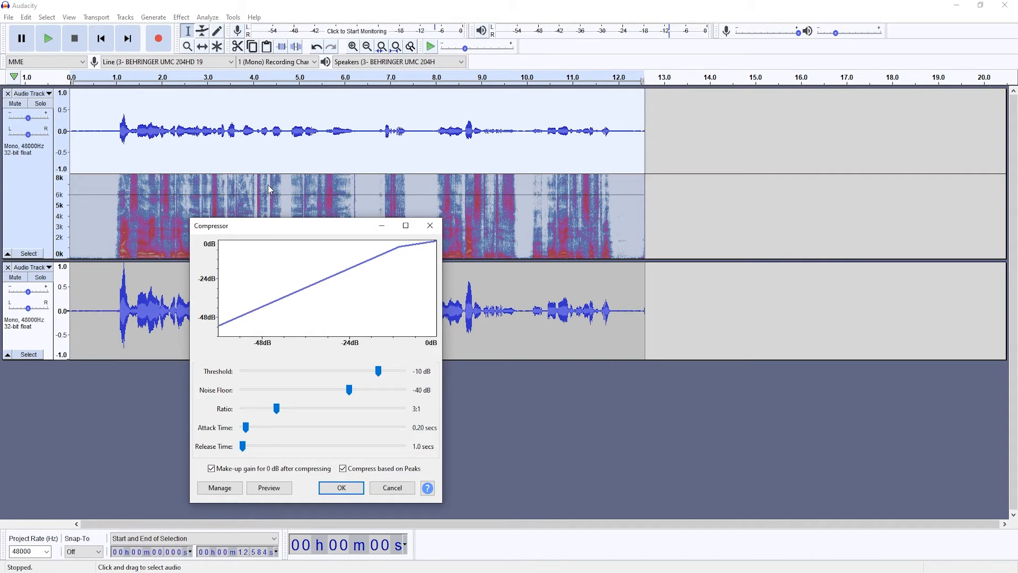
click(341, 487)
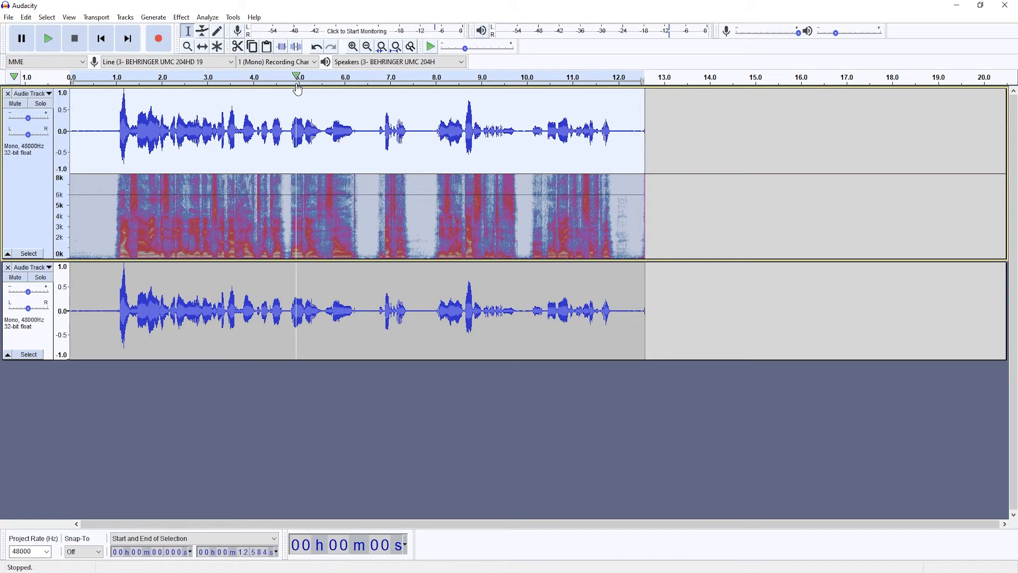
Run the Compressor a second time on the original track with the same settings, then clear the selection.
click(182, 17)
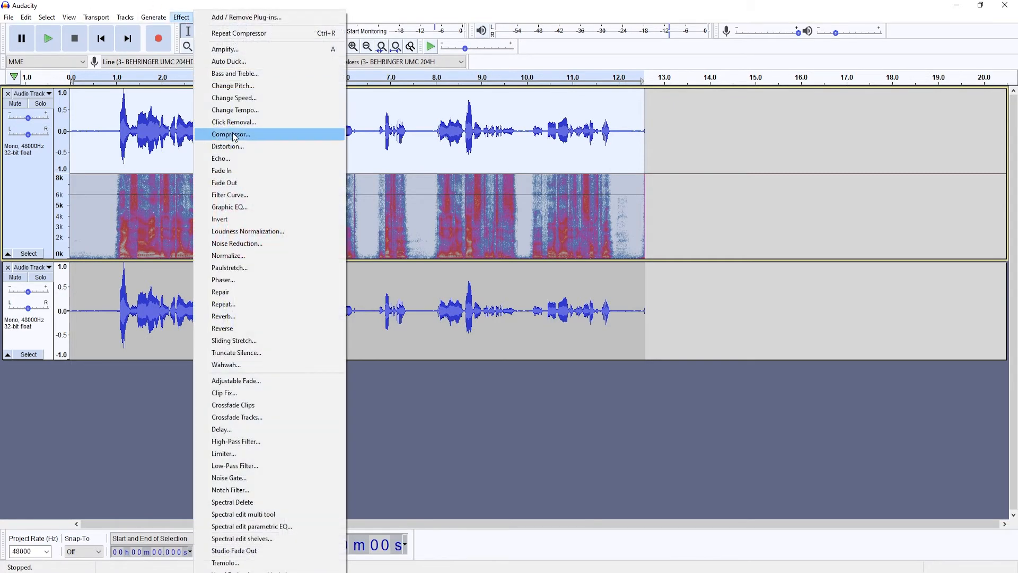
click(235, 135)
click(545, 414)
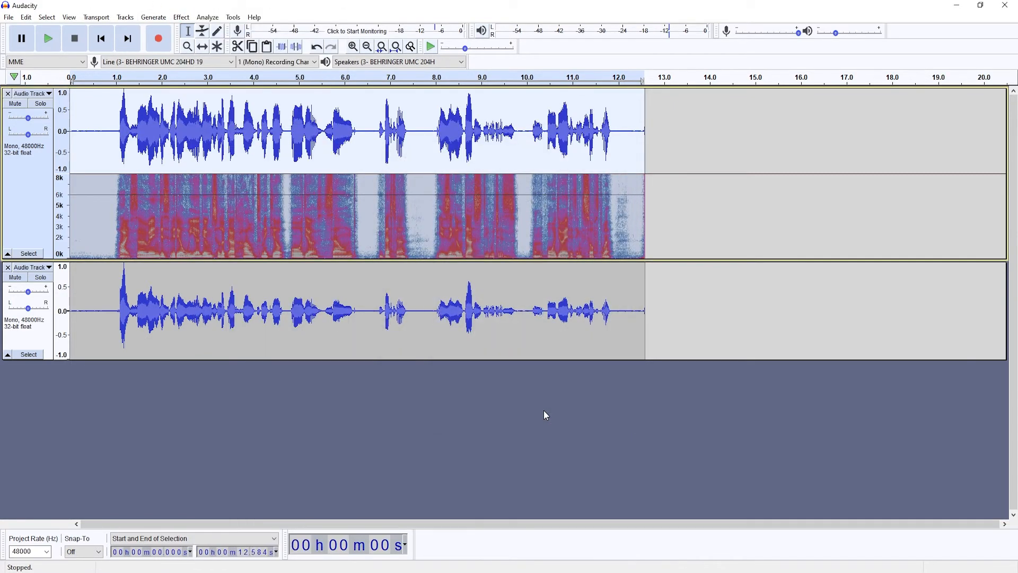
click(558, 142)
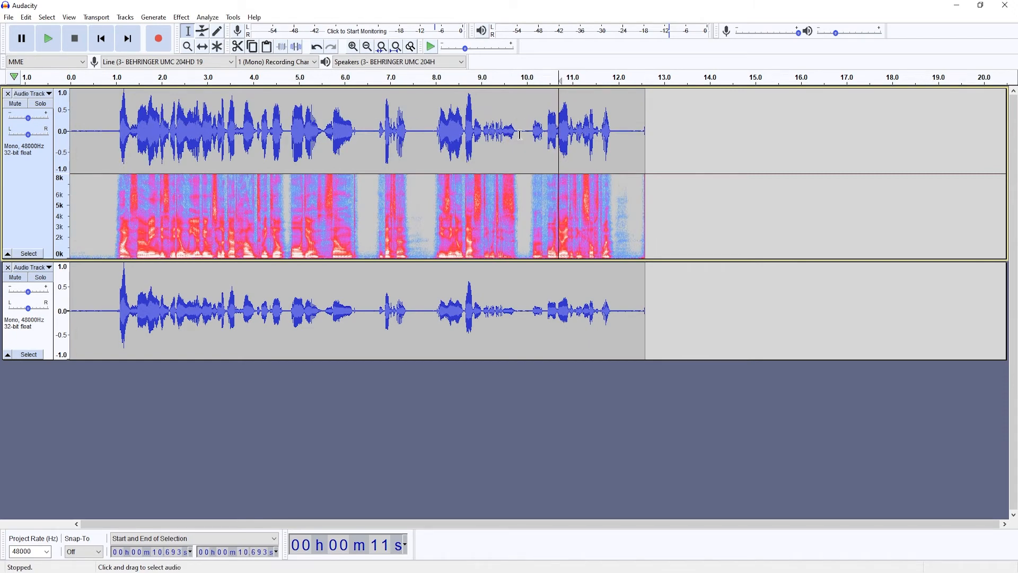
Compare the waveform peaks of the compressed original track with those of the amplified copy.
click(142, 116)
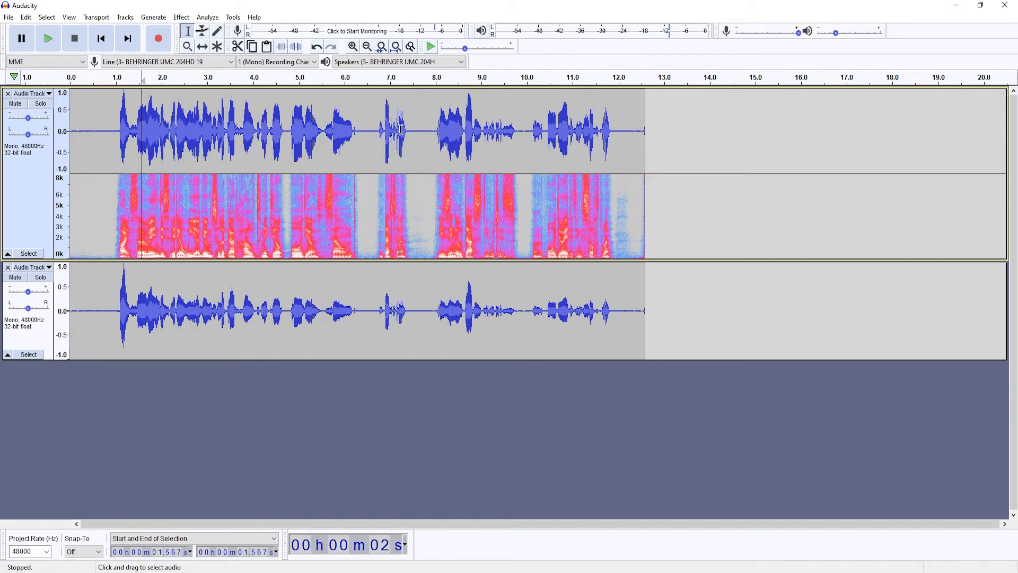
click(191, 315)
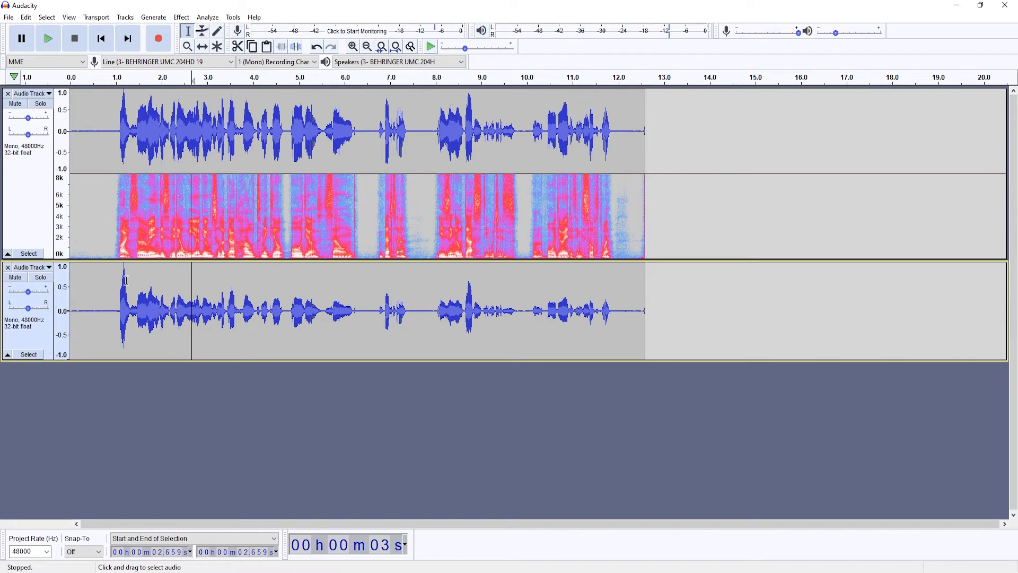
click(122, 118)
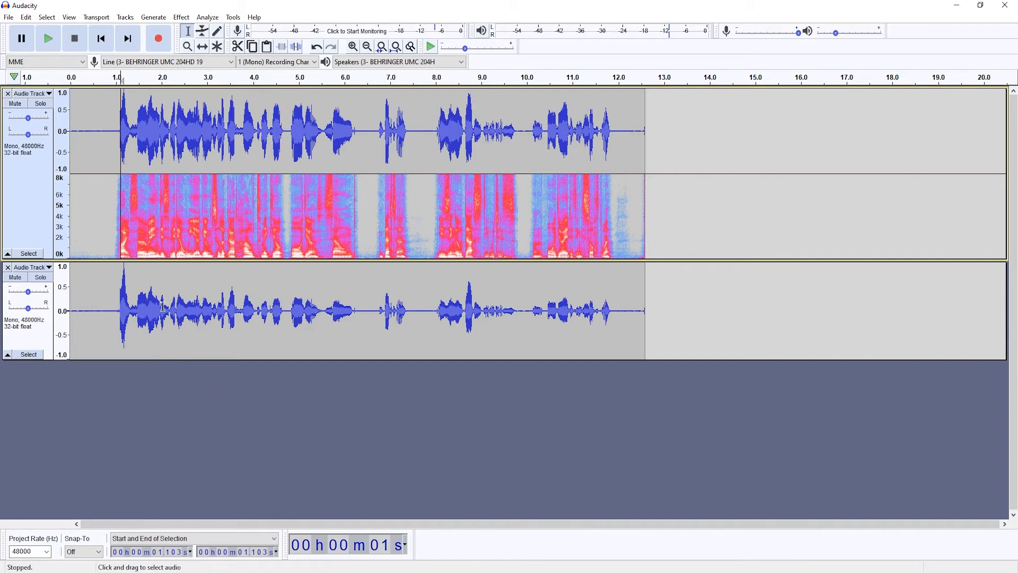
click(144, 300)
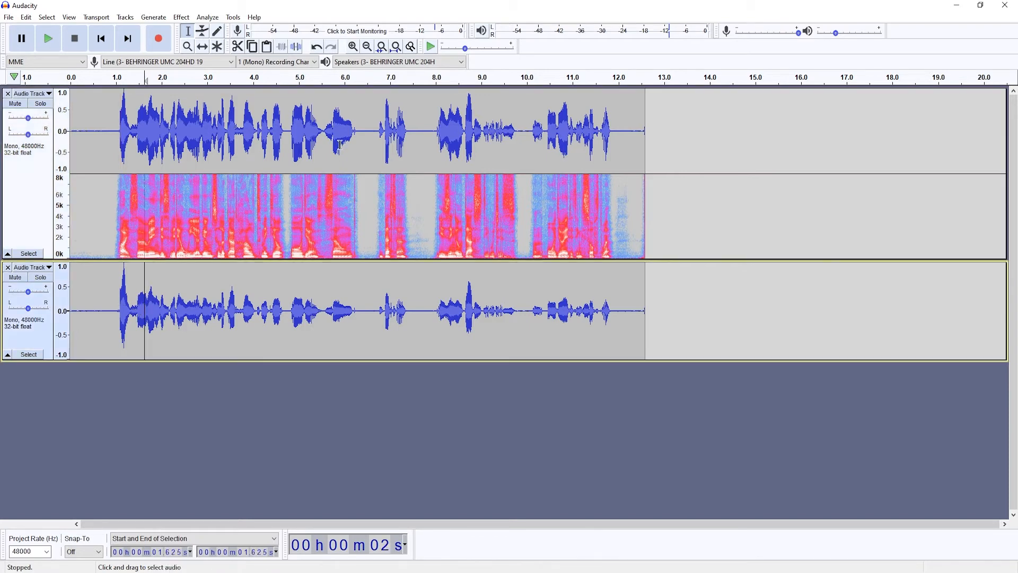
click(373, 153)
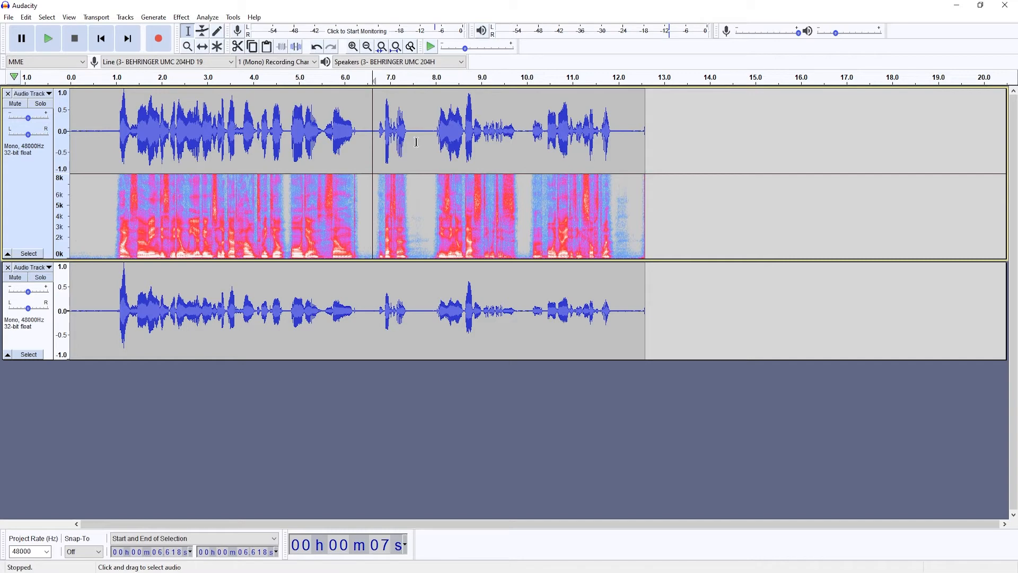
click(147, 142)
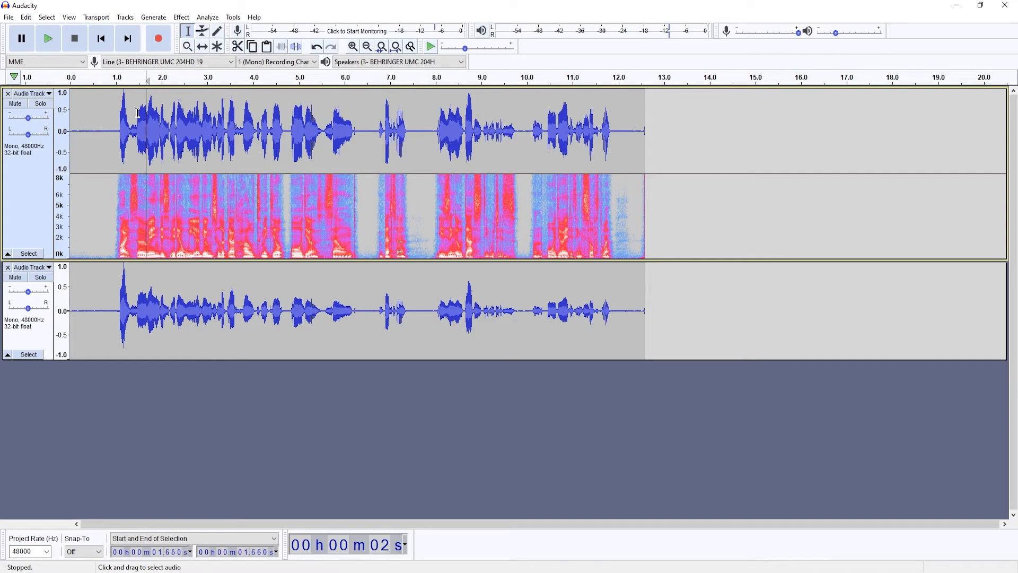
Apply the Graphic EQ to the entire original track with the existing slider curve, cutting 20–63 Hz and 20 kHz to -20 dB.
double_click(114, 119)
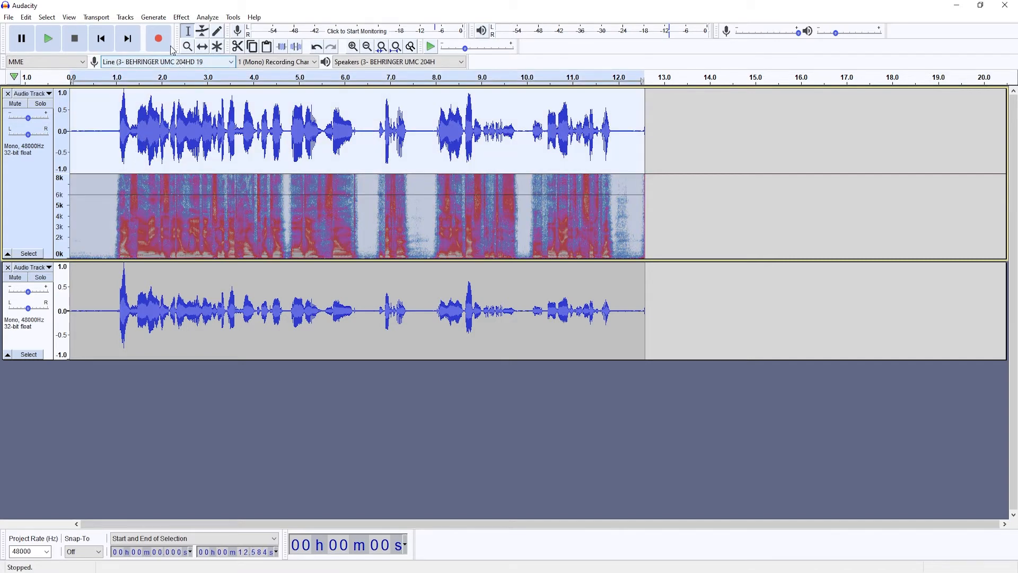
click(181, 16)
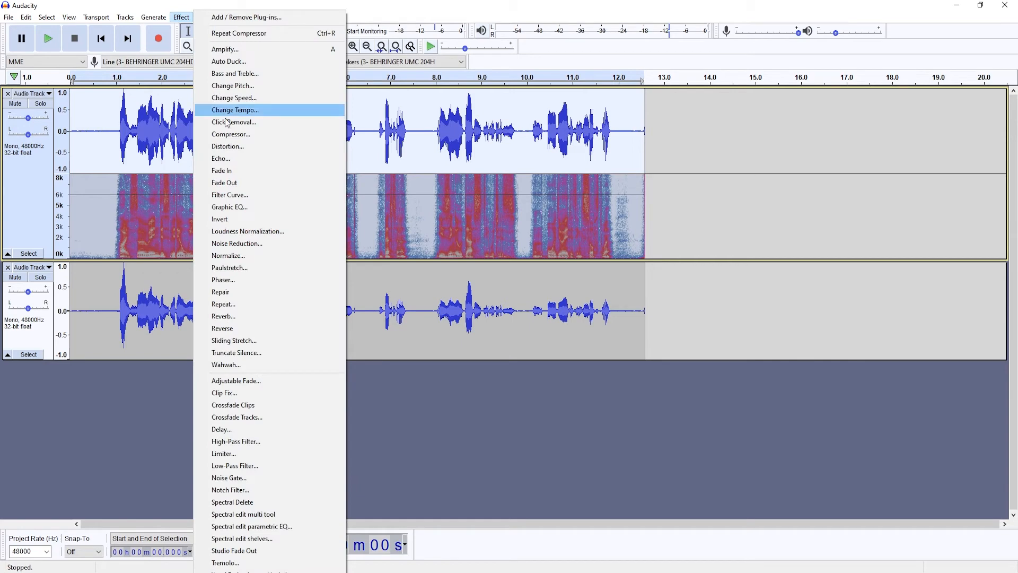
click(233, 207)
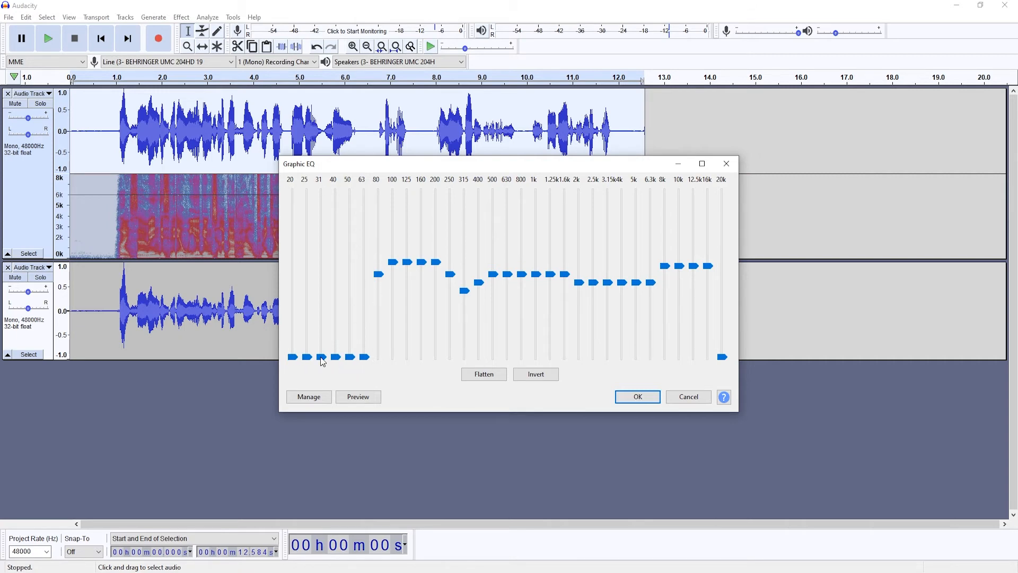
mouse_move(384, 350)
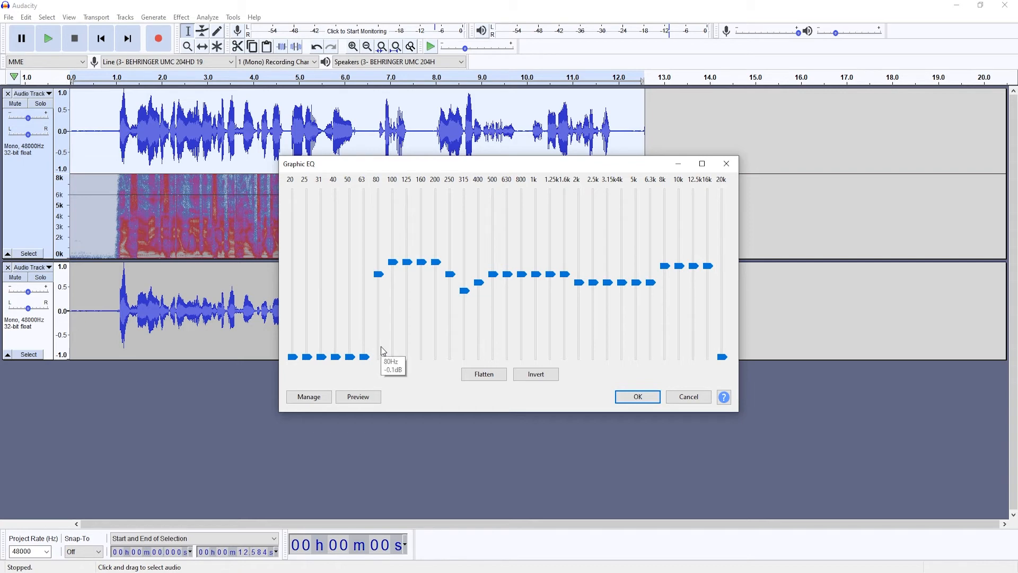
mouse_move(352, 285)
mouse_move(724, 274)
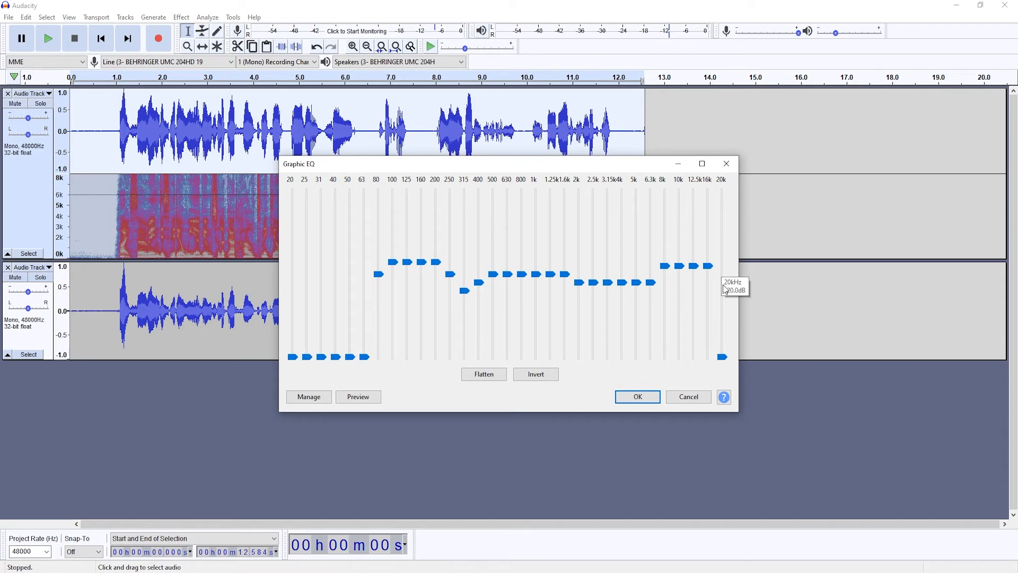
mouse_move(724, 360)
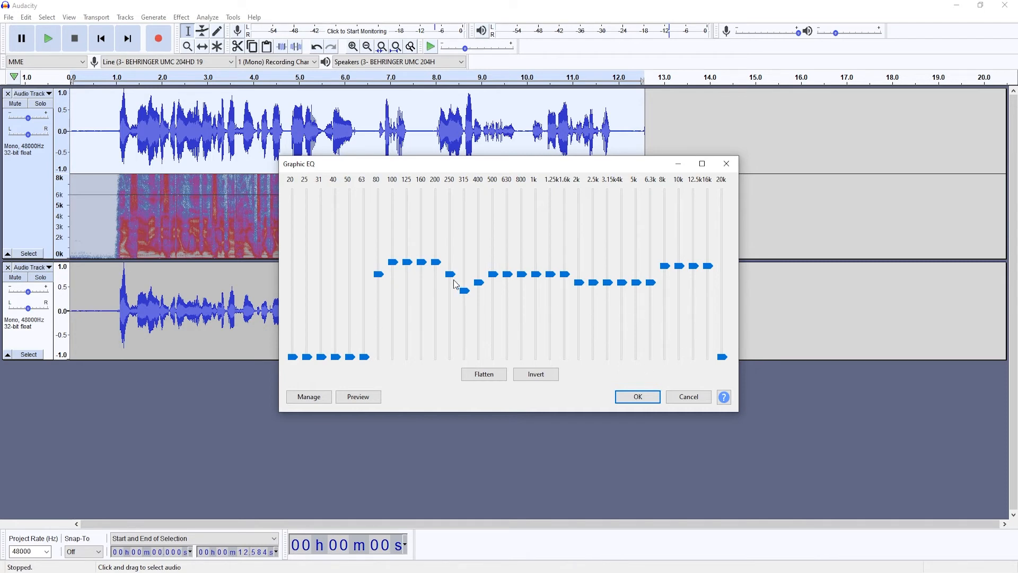
mouse_move(393, 264)
mouse_move(424, 266)
mouse_move(465, 294)
mouse_move(509, 211)
mouse_move(579, 281)
mouse_move(634, 290)
drag(531, 167, 493, 166)
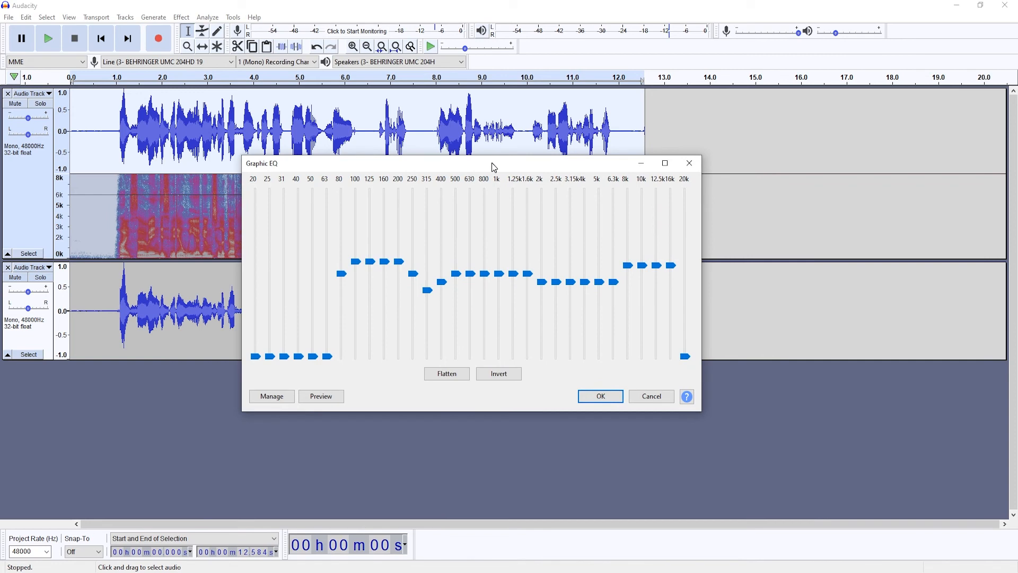
click(603, 396)
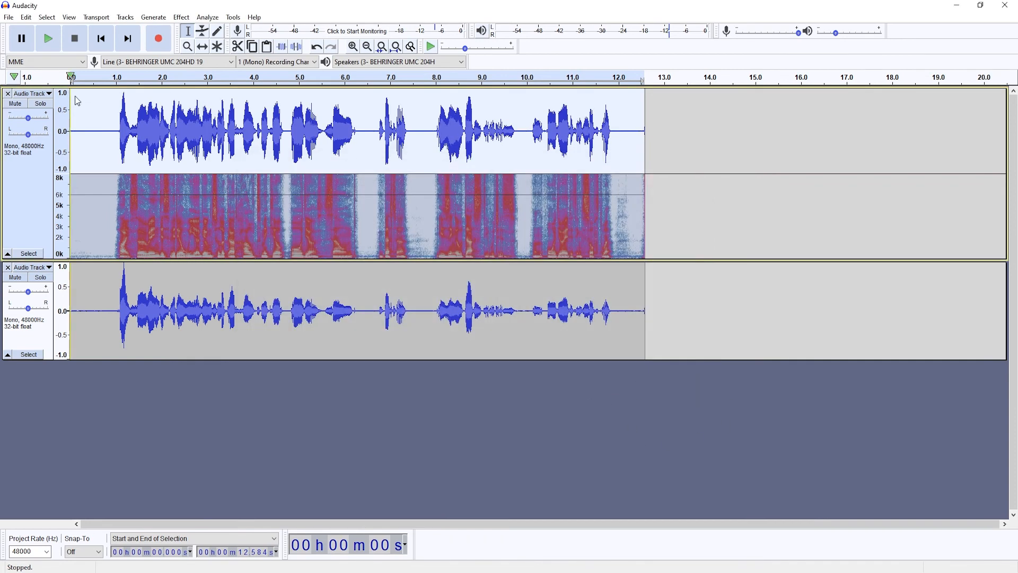
click(113, 132)
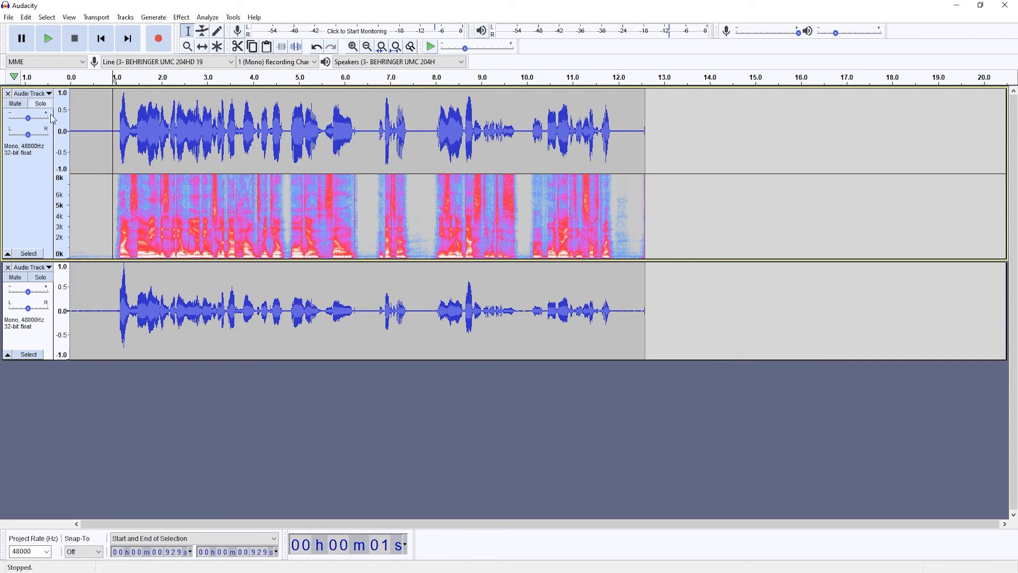
Play the amplified copy in solo from about 0.15 s, and switch its solo off after listening.
click(45, 279)
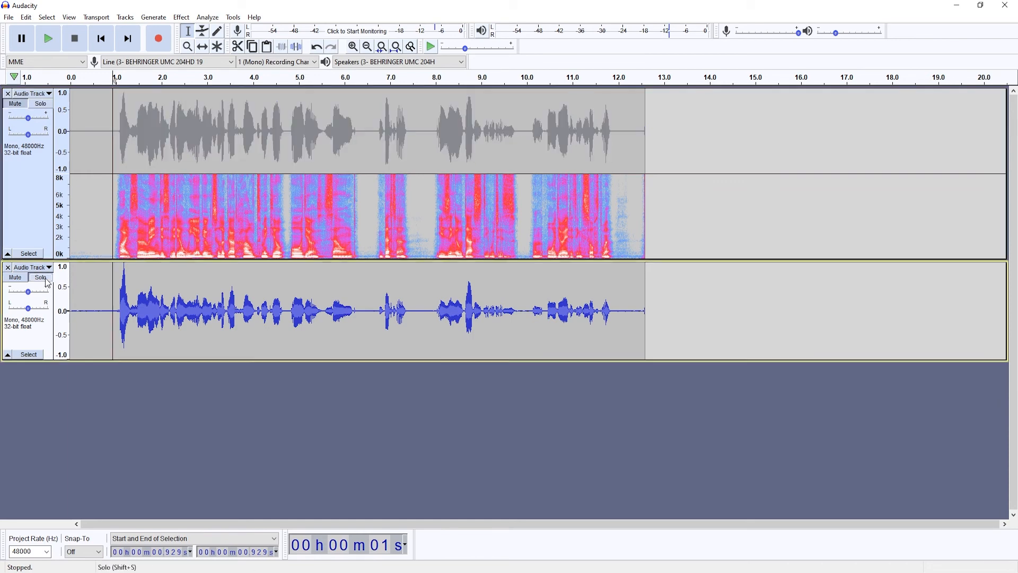
click(78, 291)
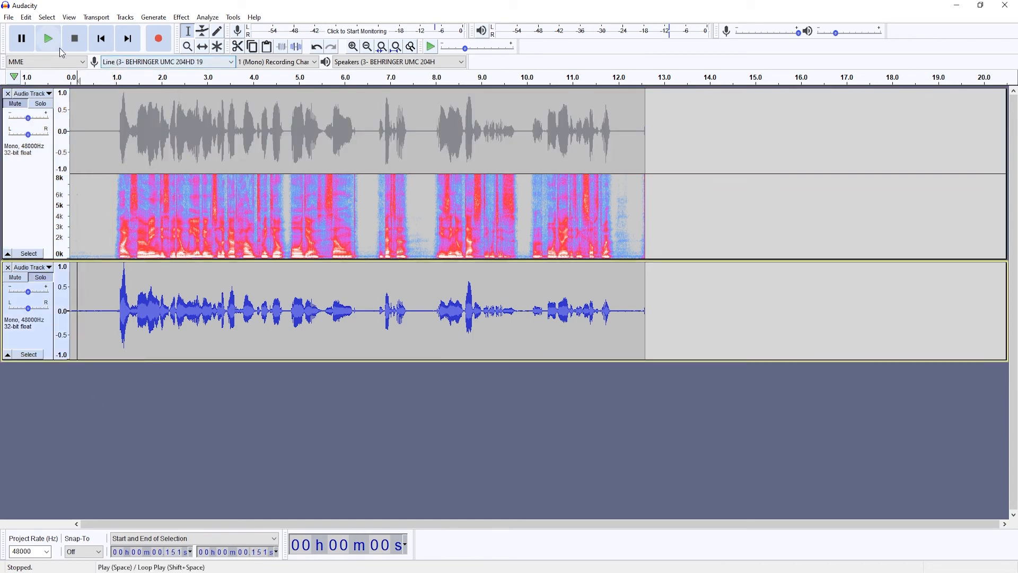
click(59, 47)
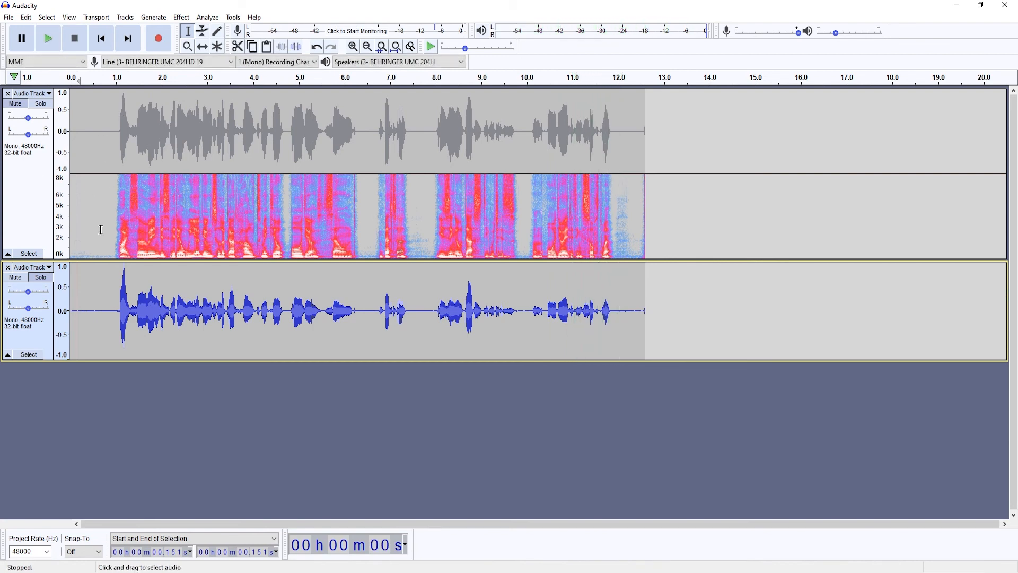
click(41, 278)
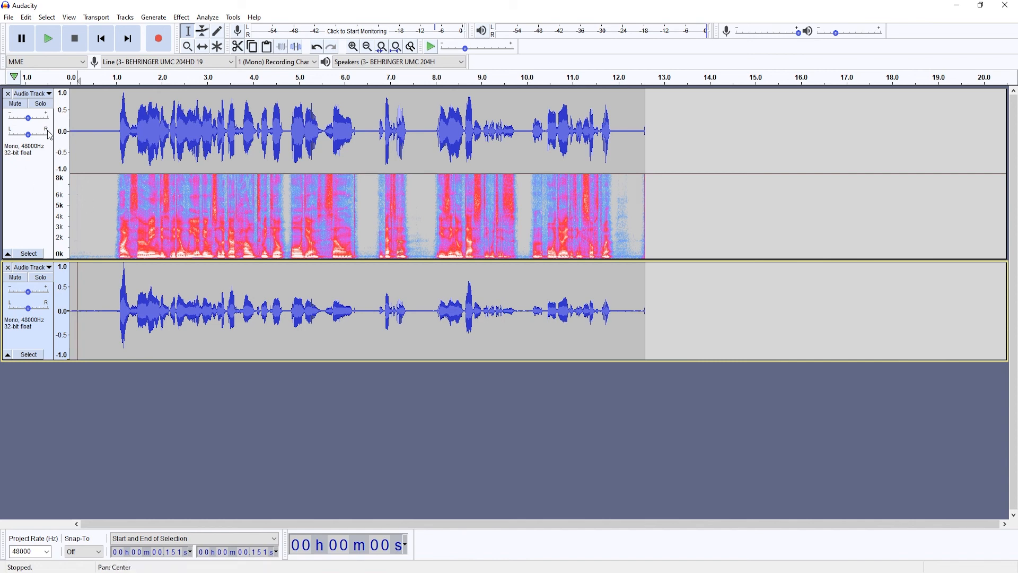
Solo the equalized original track and listen to it from about 0.74 s, just before the voice starts.
click(47, 106)
click(104, 118)
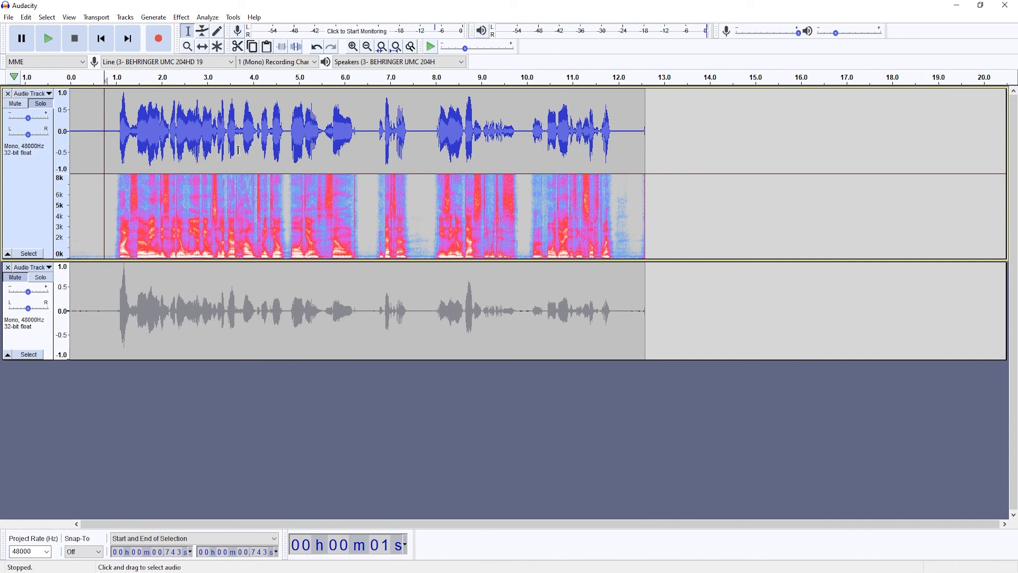
key(space)
click(110, 123)
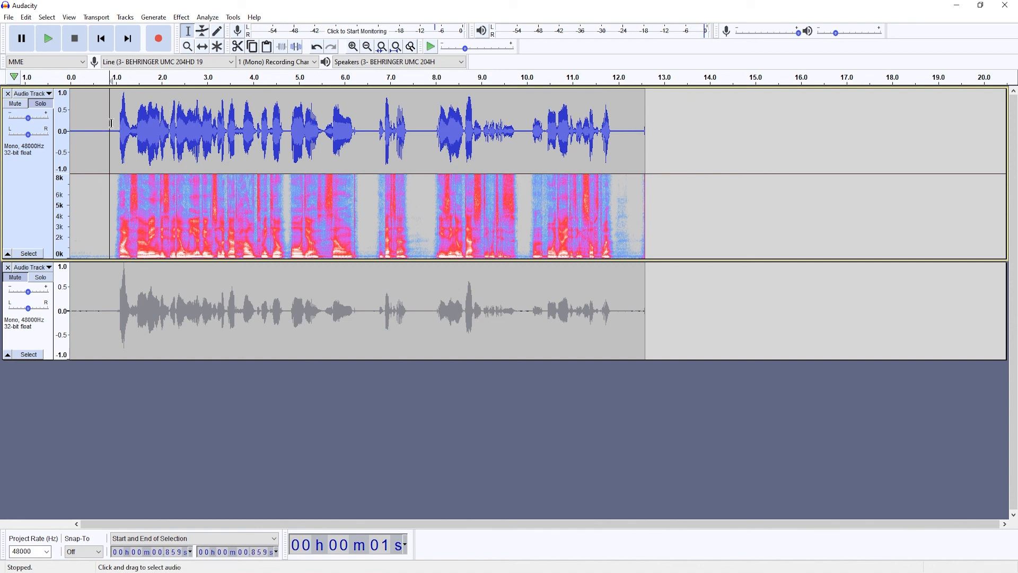
click(114, 122)
click(623, 134)
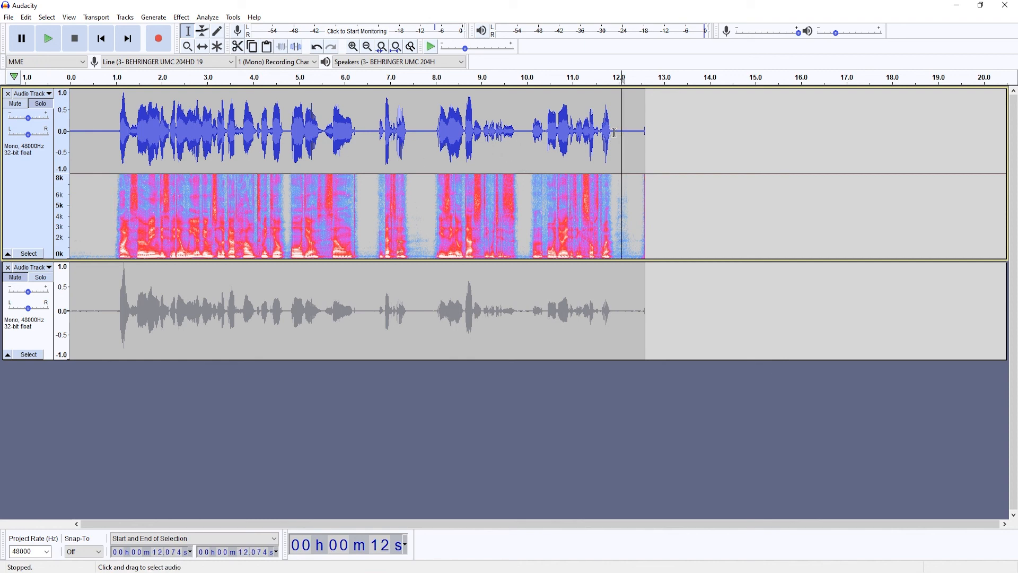